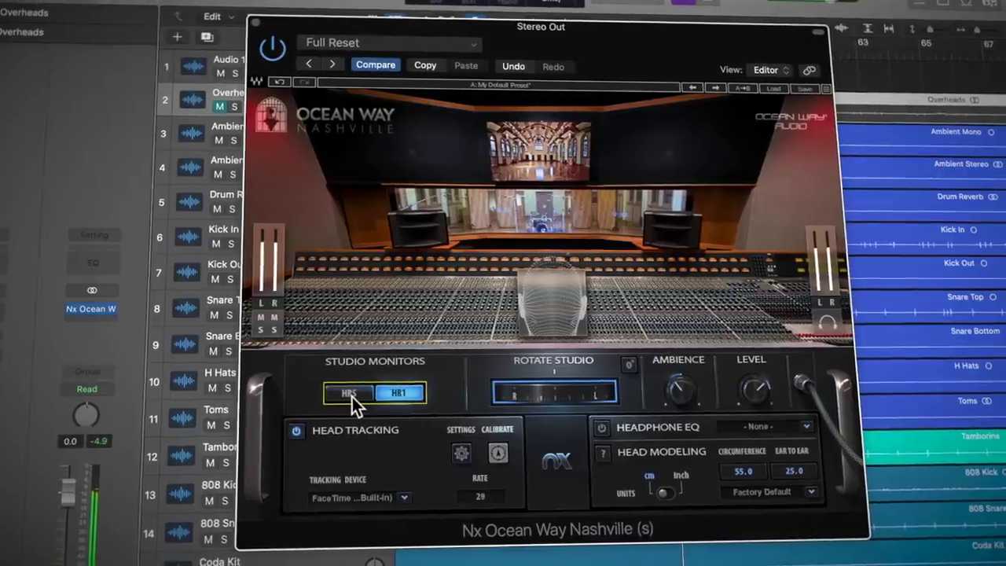
Select HR5 studio monitors in Nx Ocean Way and set Ambience to 91 %
{"action": "left_click", "coordinate": [349, 395]}
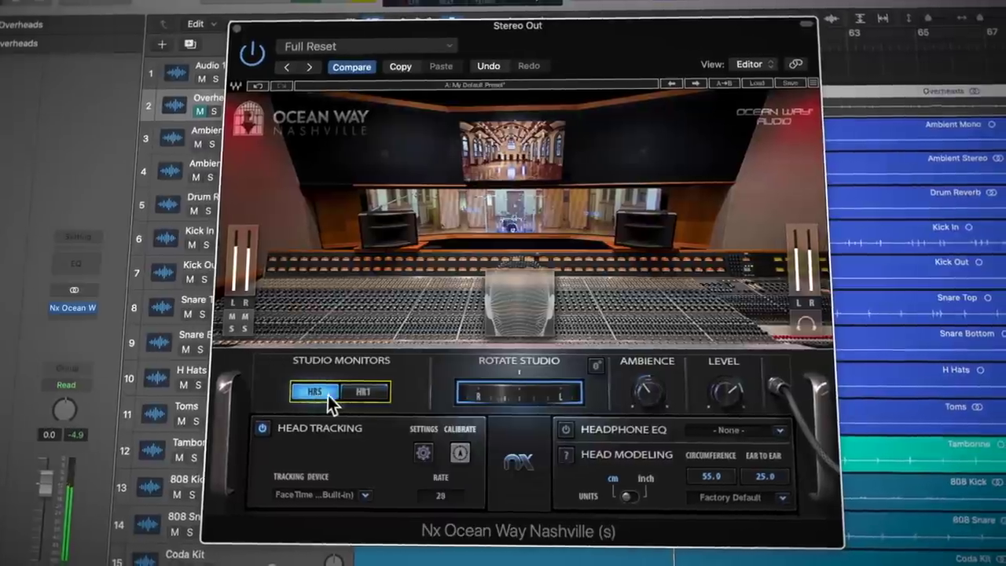
{"action": "left_click_drag", "start_coordinate": [633, 393], "coordinate": [633, 381]}
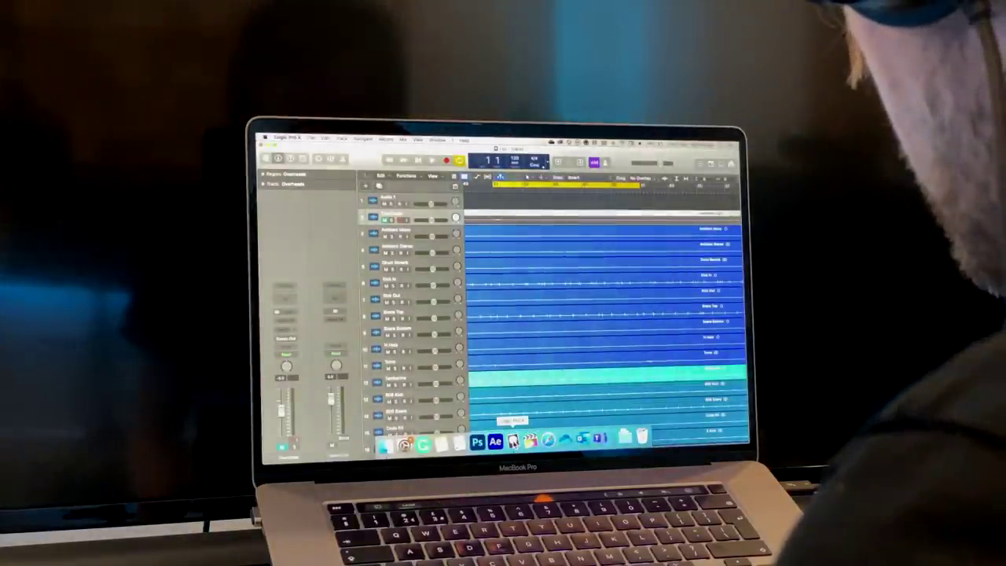
Insert Nx Ocean Way Nashville on Stereo Out, adding L2 below F6 so Nx comes last
{"action": "left_click", "coordinate": [147, 279]}
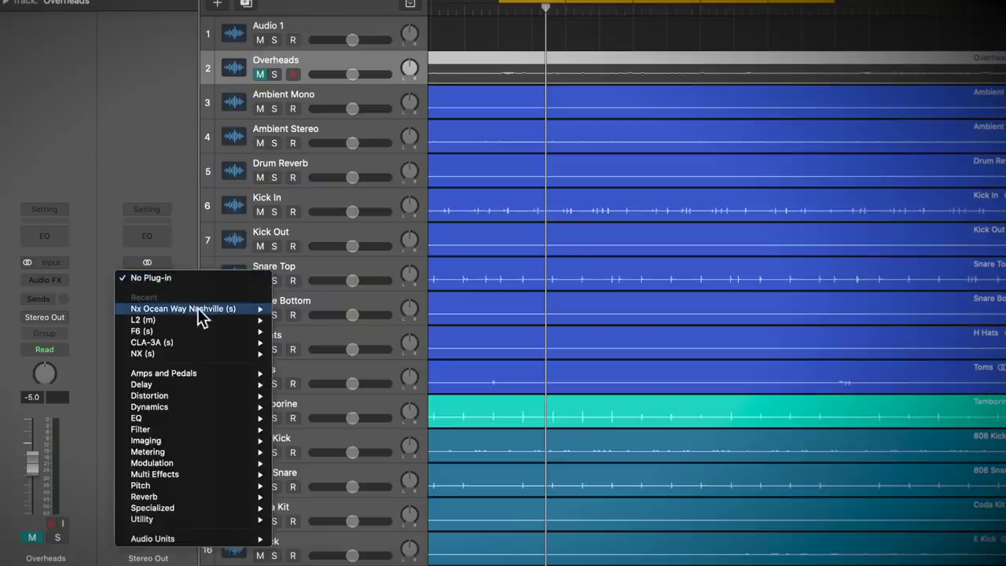
{"action": "left_click", "coordinate": [299, 309]}
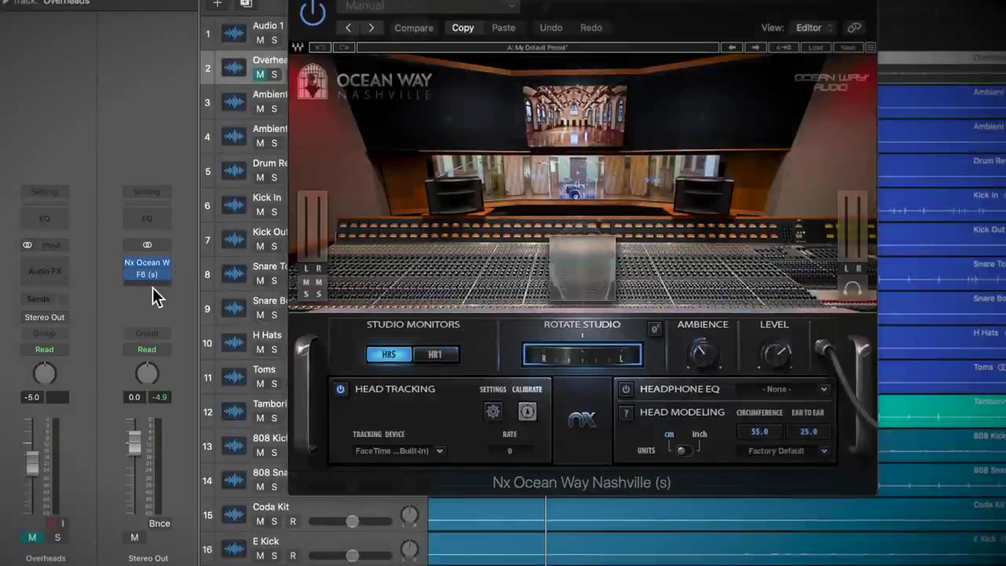
{"action": "left_click", "coordinate": [152, 288]}
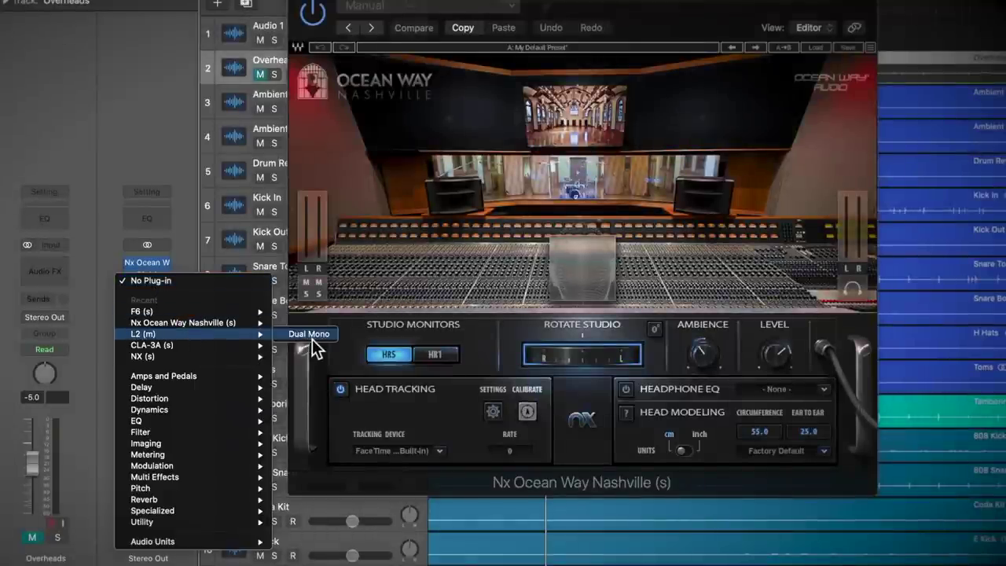
{"action": "left_click", "coordinate": [313, 334]}
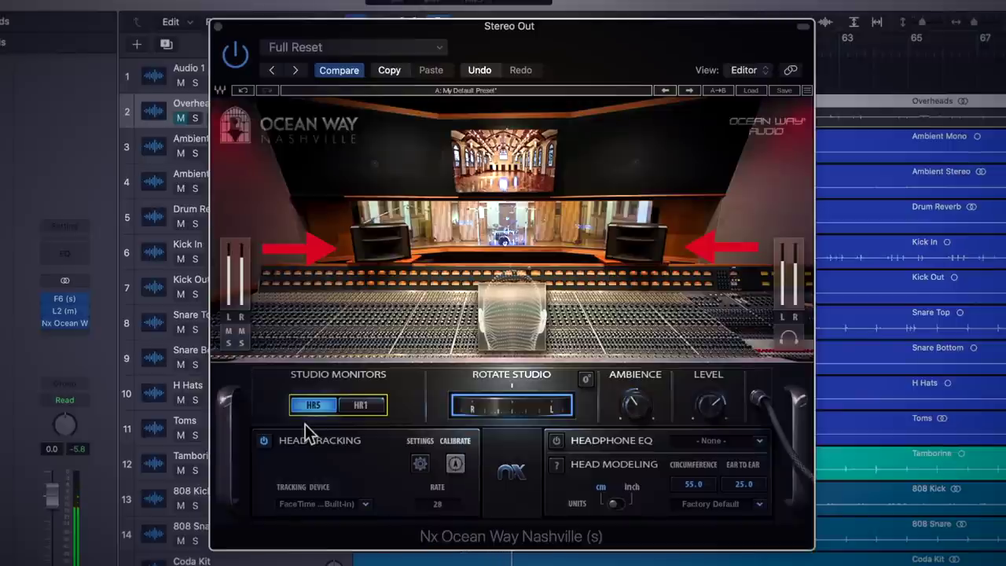
Select the HR1 studio monitors in Nx Ocean Way
{"action": "left_click", "coordinate": [372, 415]}
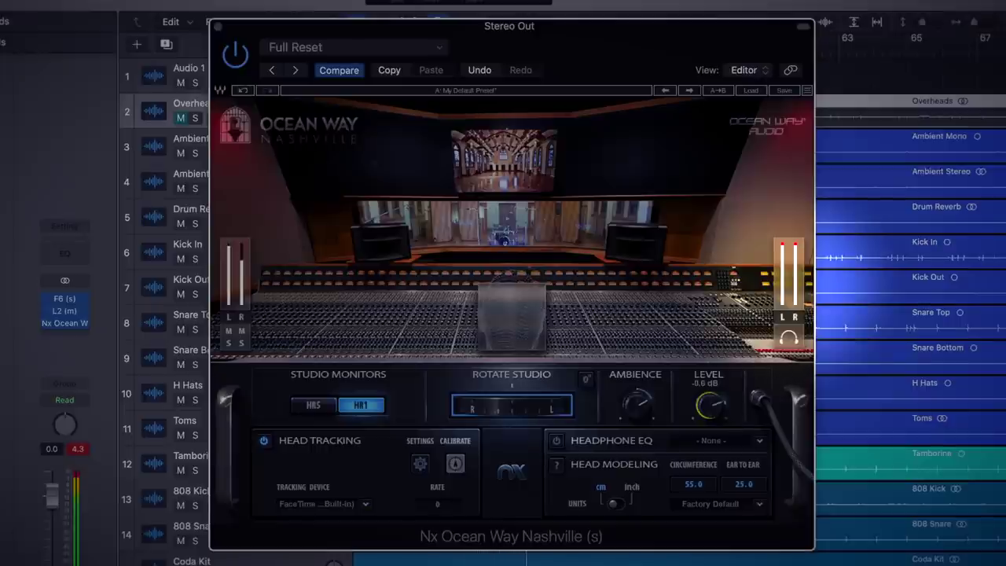
Lower Nx Ocean Way level to -2.9 dB and test studio rotation between -22° and 30°
{"action": "left_click_drag", "start_coordinate": [709, 403], "coordinate": [710, 417]}
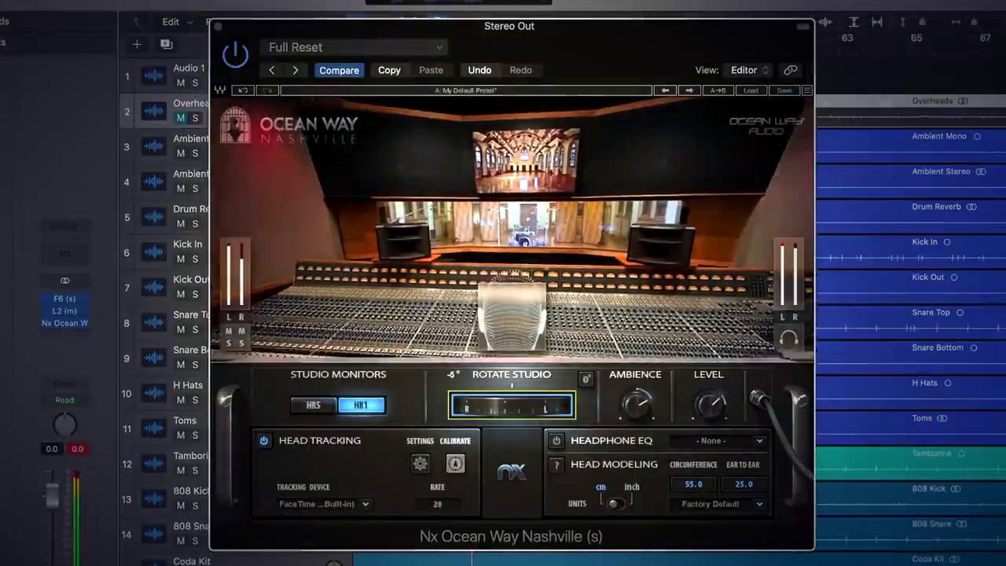
{"action": "mouse_move", "coordinate": [512, 404]}
{"action": "left_mouse_down"}
{"action": "mouse_move", "coordinate": [483, 405]}
{"action": "mouse_move", "coordinate": [535, 405]}
{"action": "left_mouse_up"}
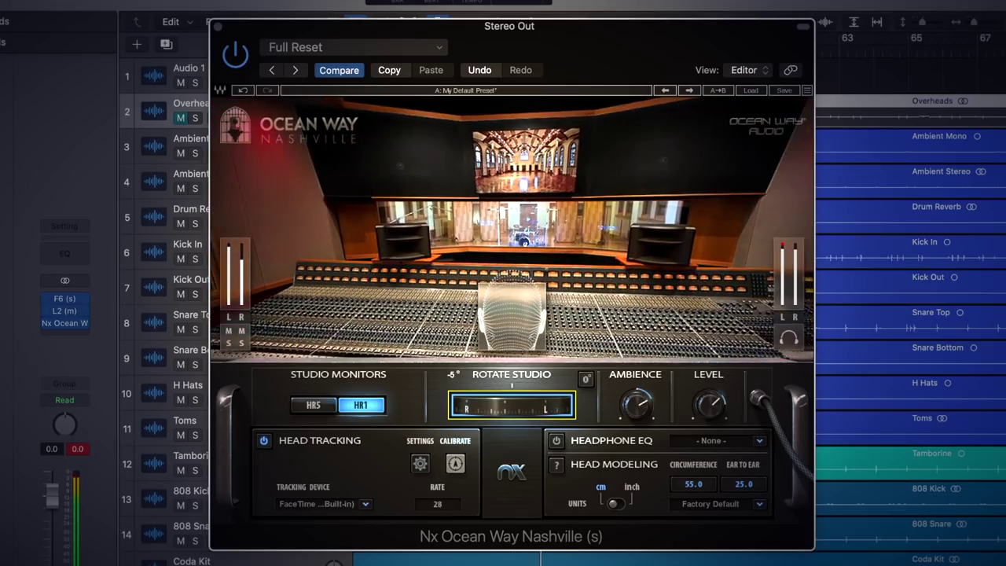
{"action": "left_click_drag", "start_coordinate": [534, 405], "coordinate": [547, 405]}
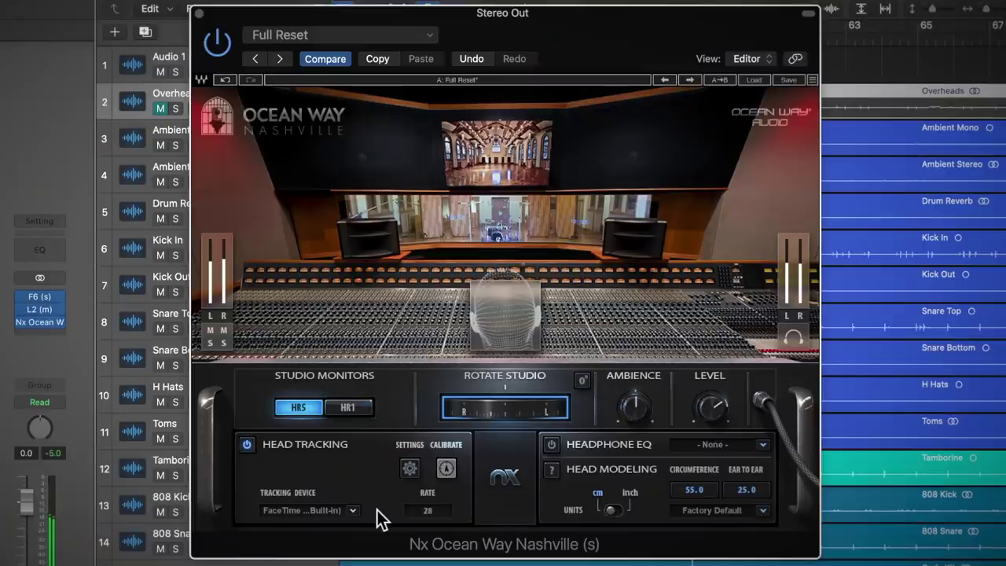
Show the Tracking Device list in the Head Tracking section
{"action": "left_click", "coordinate": [368, 520]}
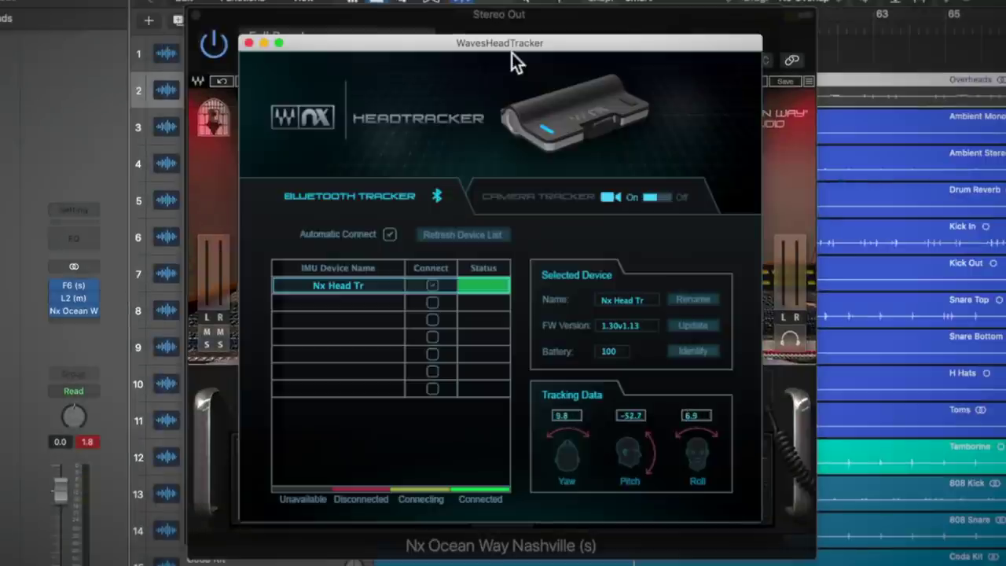
Switch Waves Head Tracker to the Camera Tracker
{"action": "left_click", "coordinate": [557, 200]}
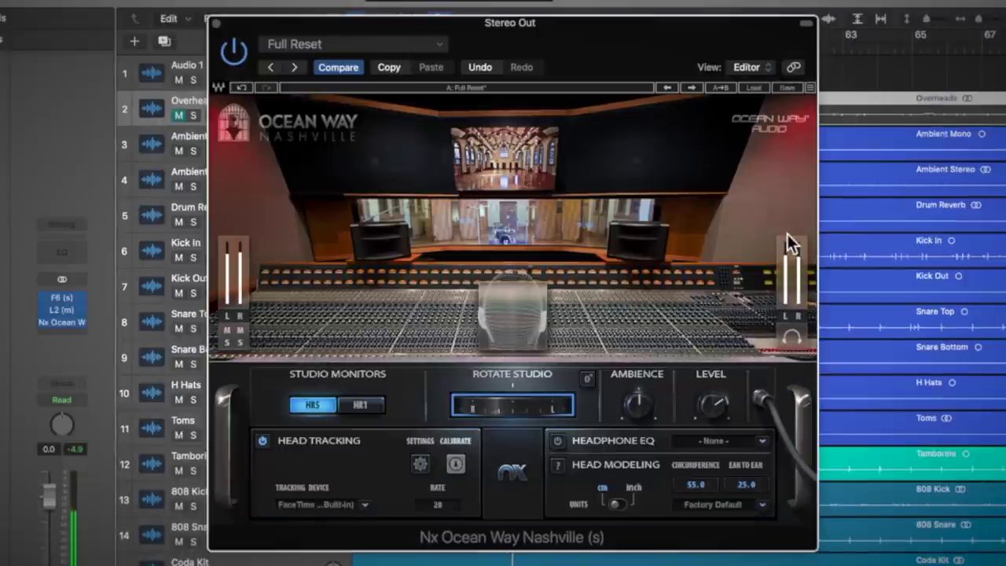
Show the Waves Save menu for storing the Nx Ocean Way preset
{"action": "left_click", "coordinate": [786, 88]}
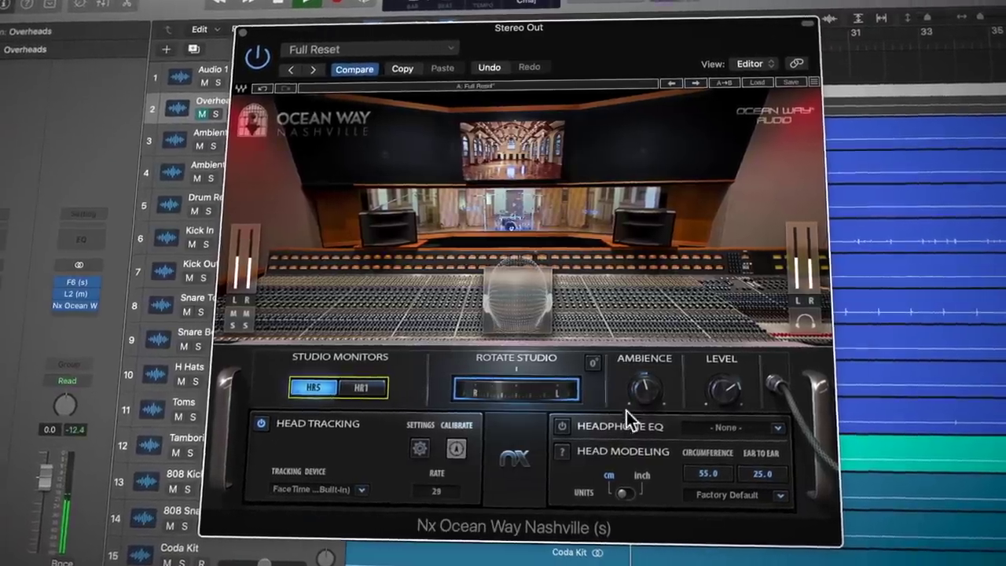
Adjust the Nx Ocean Way Ambience knob to read 88 %
{"action": "left_click_drag", "start_coordinate": [642, 387], "coordinate": [643, 369]}
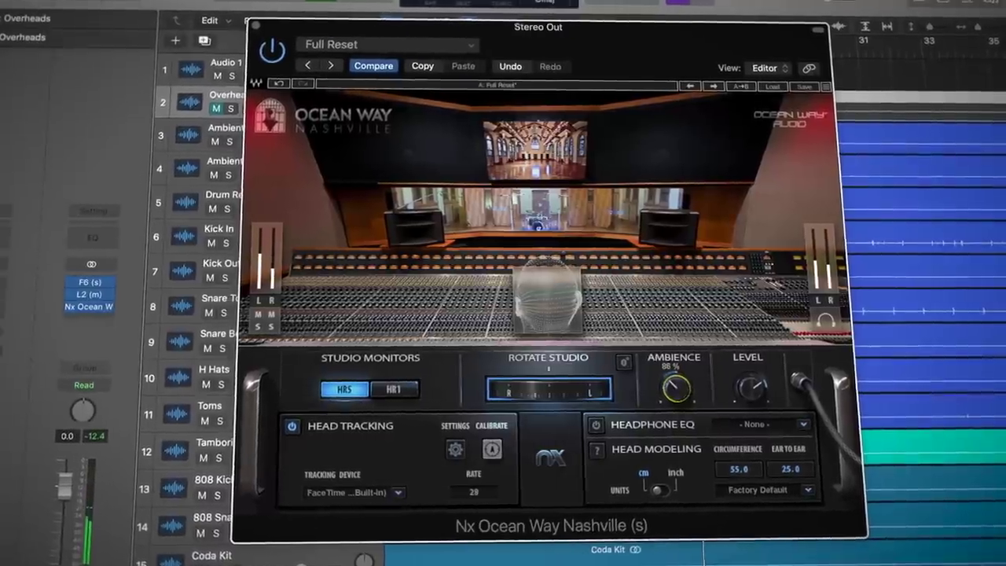